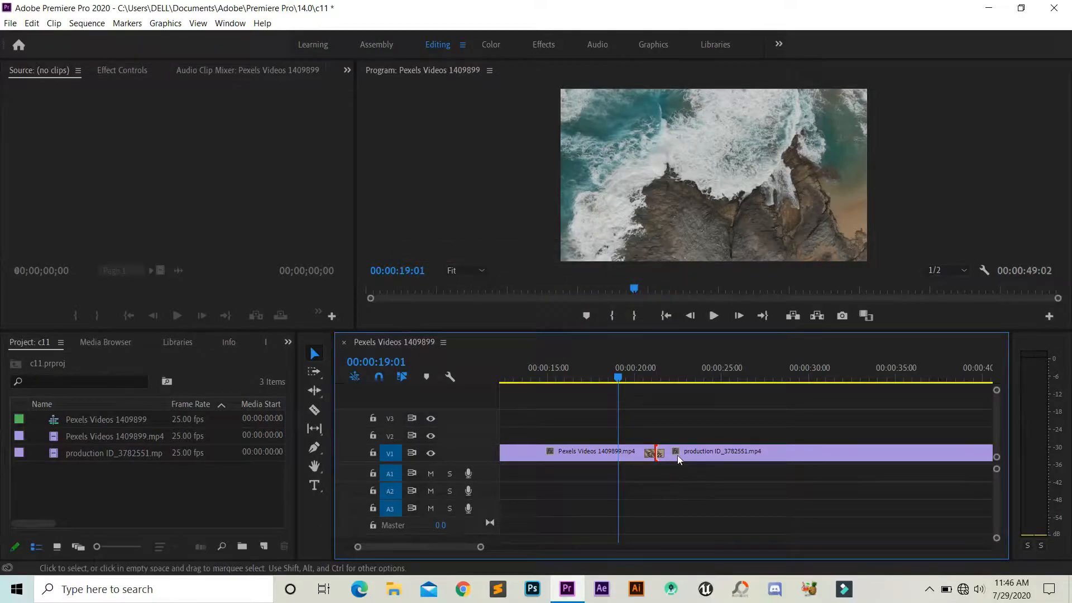
Scrub and play through the transition between the two clips on V1 to preview it.
drag(621, 381, 701, 393)
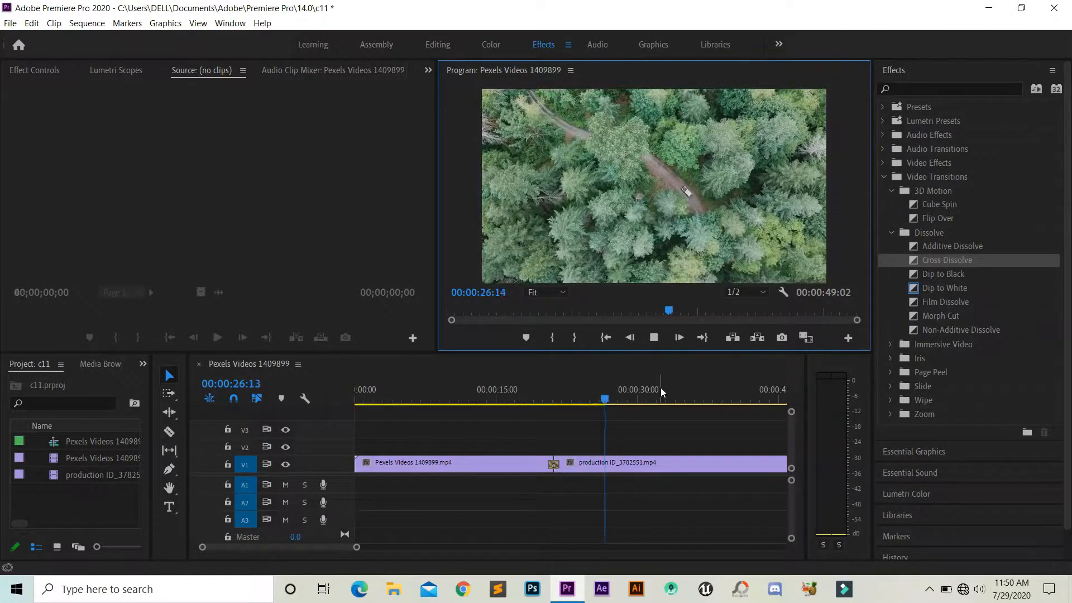
key(space)
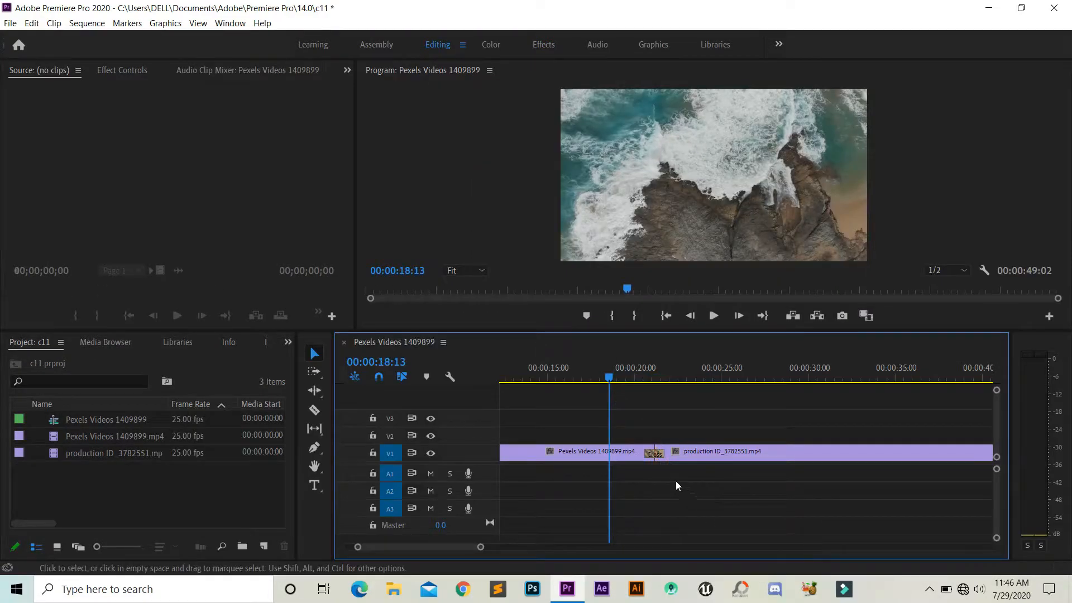
drag(609, 380, 602, 382)
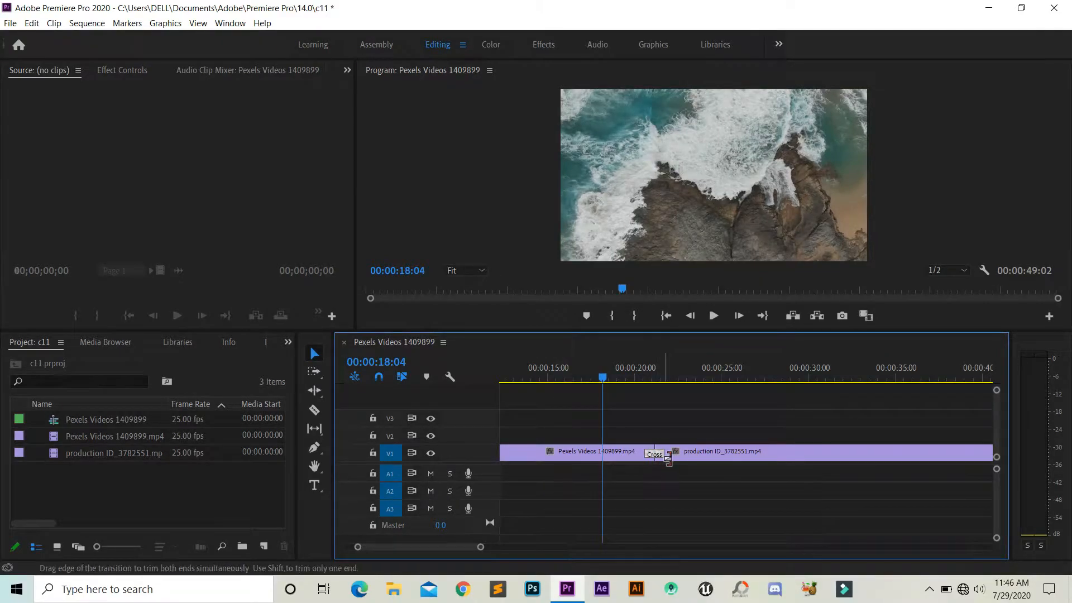
Try lengthening the Cross Dissolve between the two clips by about 23 frames at its end, and undo the last edge adjustment.
drag(669, 457, 686, 452)
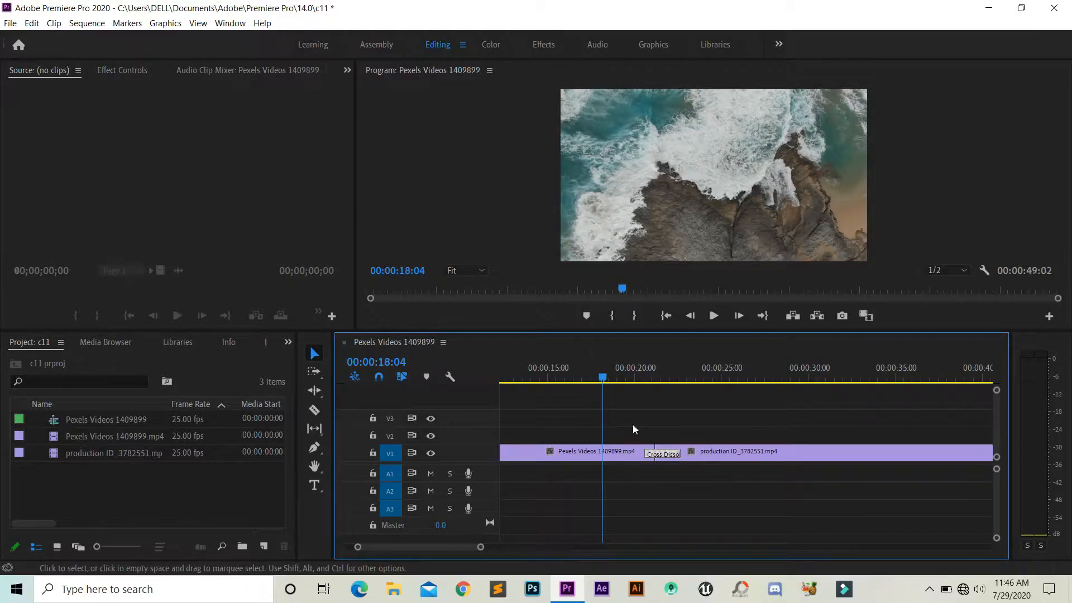
mouse_move(603, 377)
mouse_down()
mouse_move(637, 382)
mouse_move(613, 385)
mouse_up()
drag(653, 461, 641, 460)
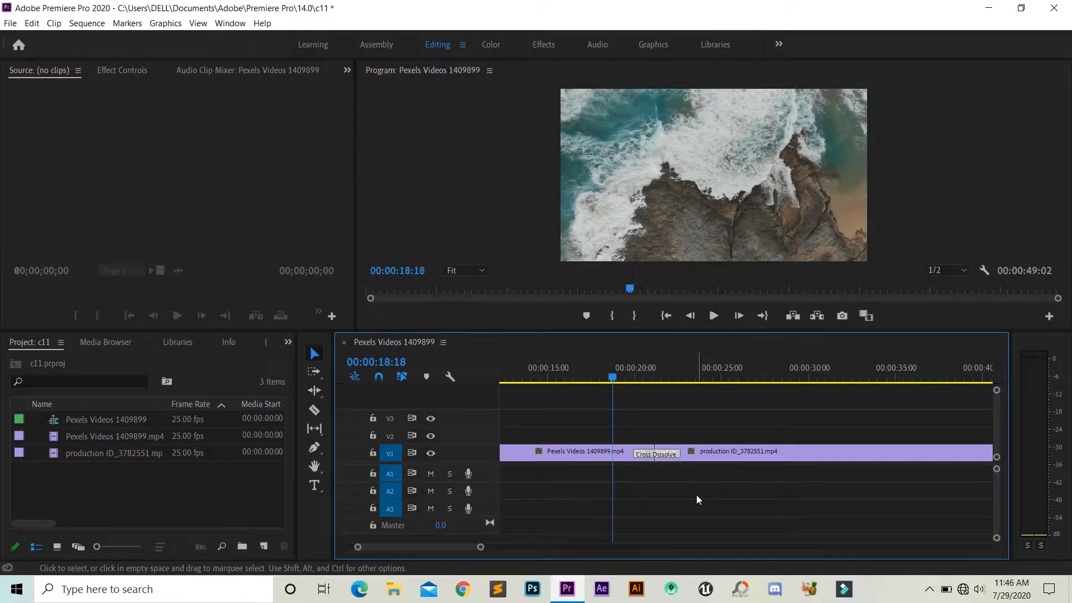
key(ctrl+z)
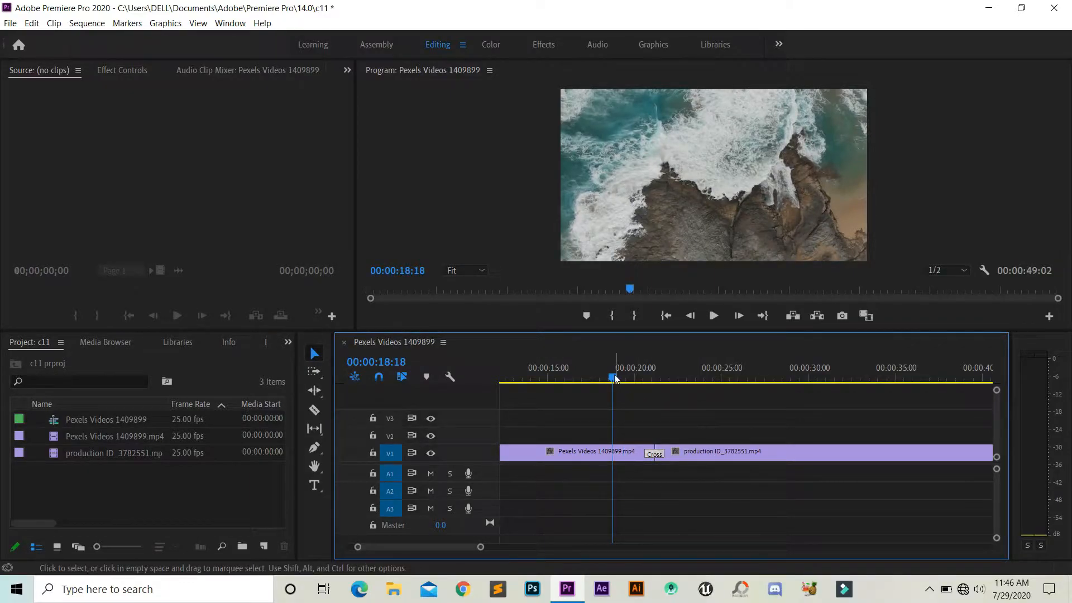
mouse_move(615, 378)
mouse_down()
mouse_move(641, 379)
mouse_move(615, 383)
mouse_up()
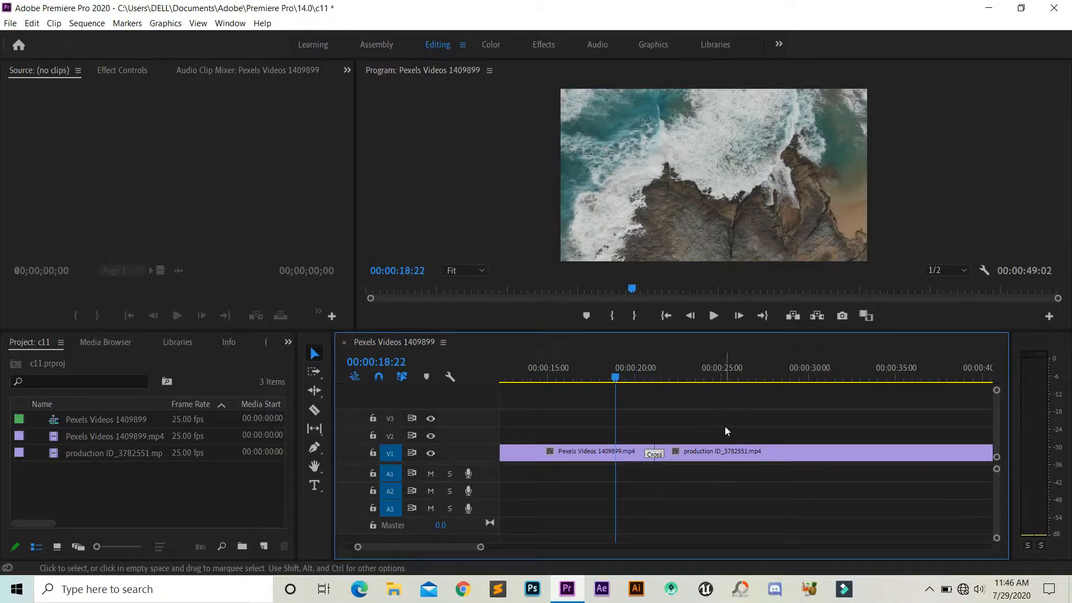
Shorten the Cross Dissolve in its effect settings to a duration of 00:00:01:04, with the alignment at Center at Cut.
click(133, 71)
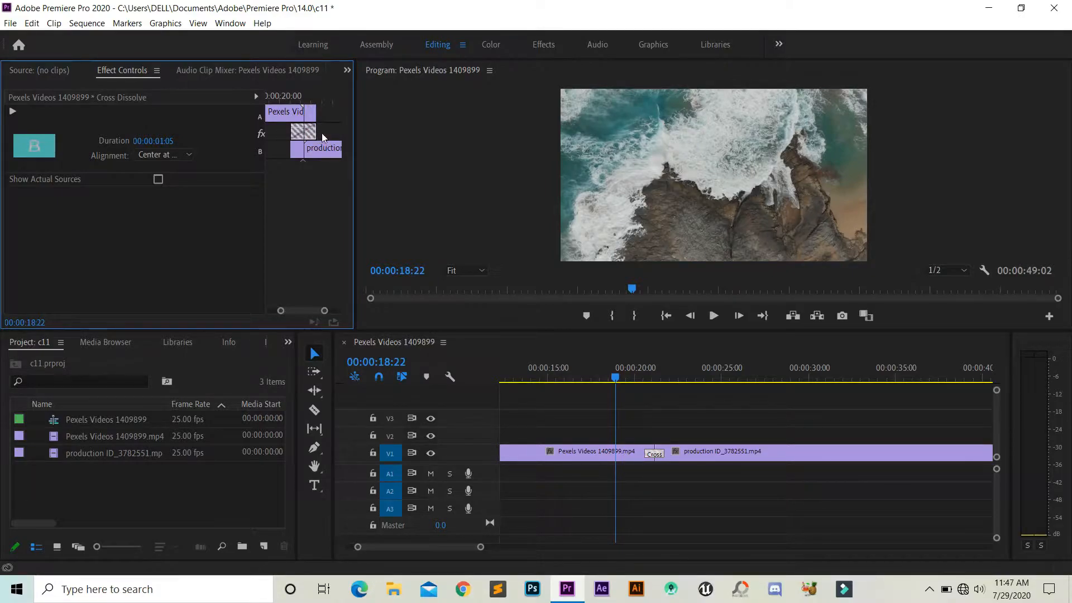
mouse_move(321, 137)
mouse_down()
mouse_move(334, 139)
mouse_move(315, 140)
mouse_up()
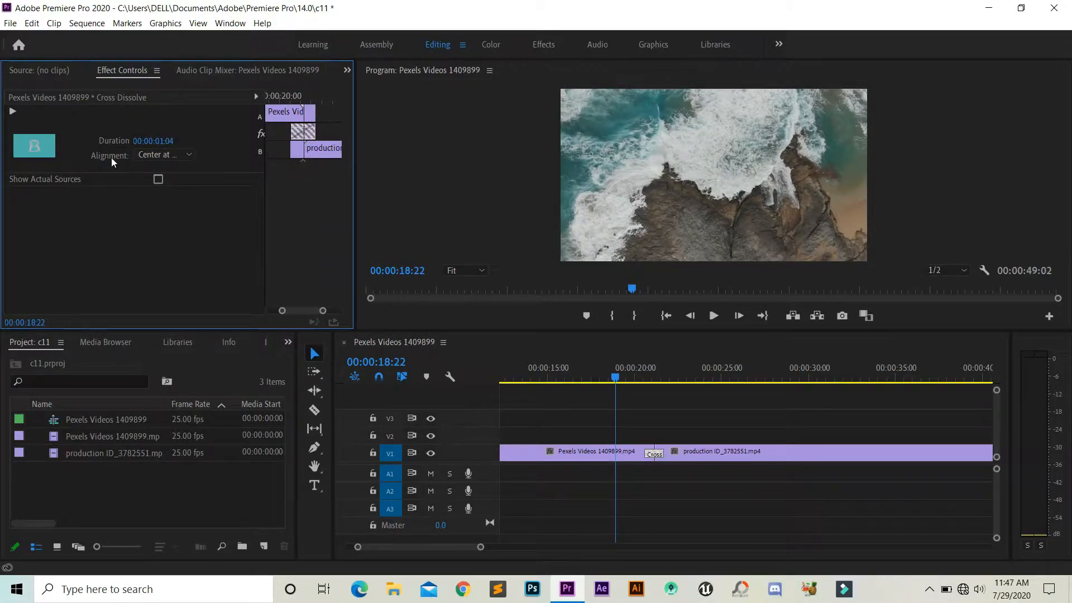
click(170, 154)
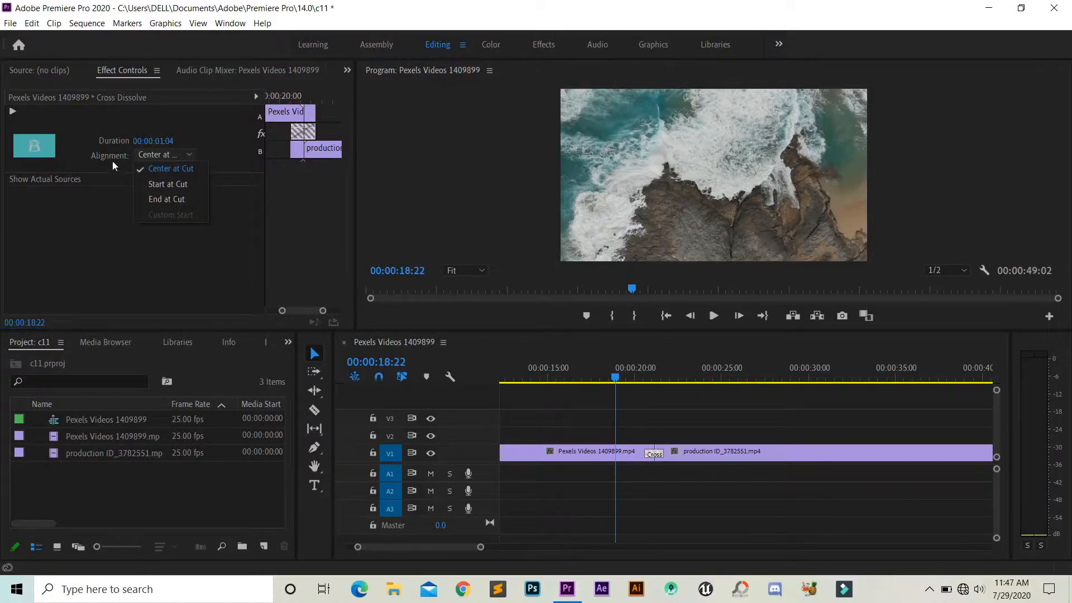
click(178, 169)
click(68, 70)
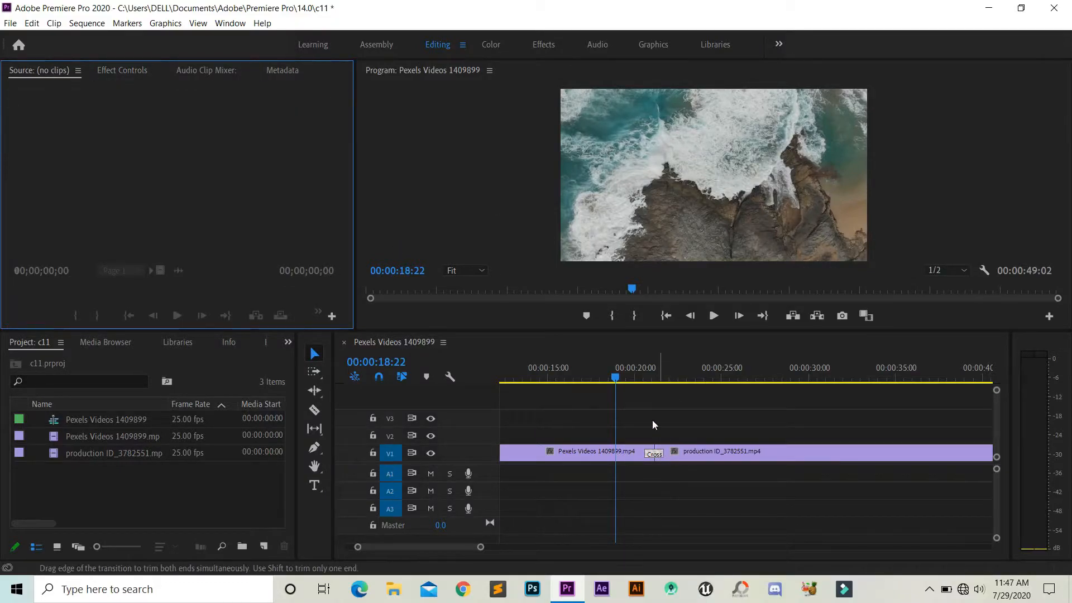
Switch to the Effects workspace and look through the available workspaces.
click(547, 44)
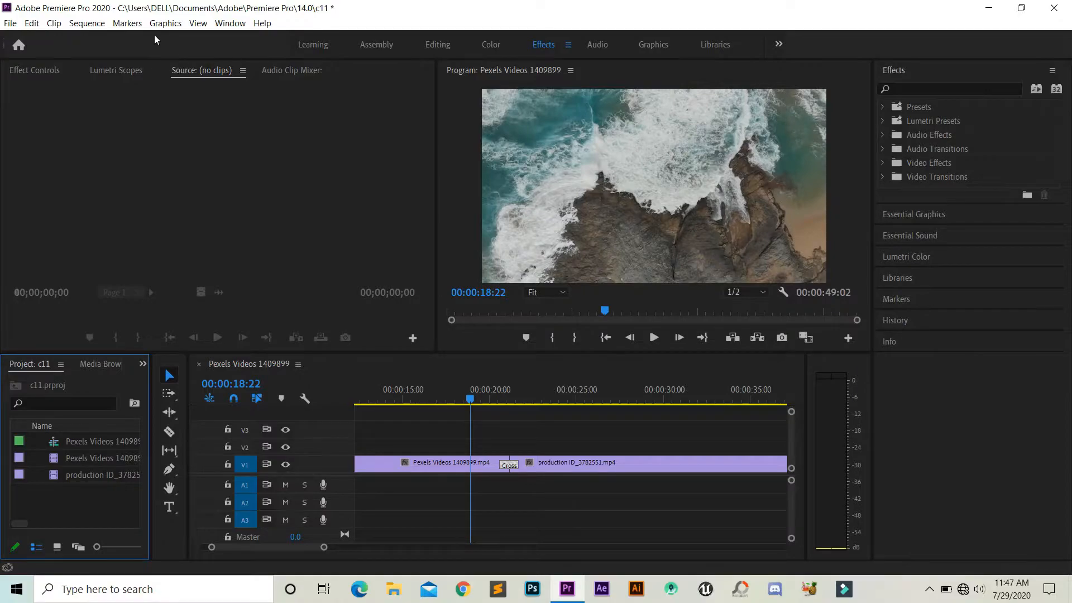
click(230, 23)
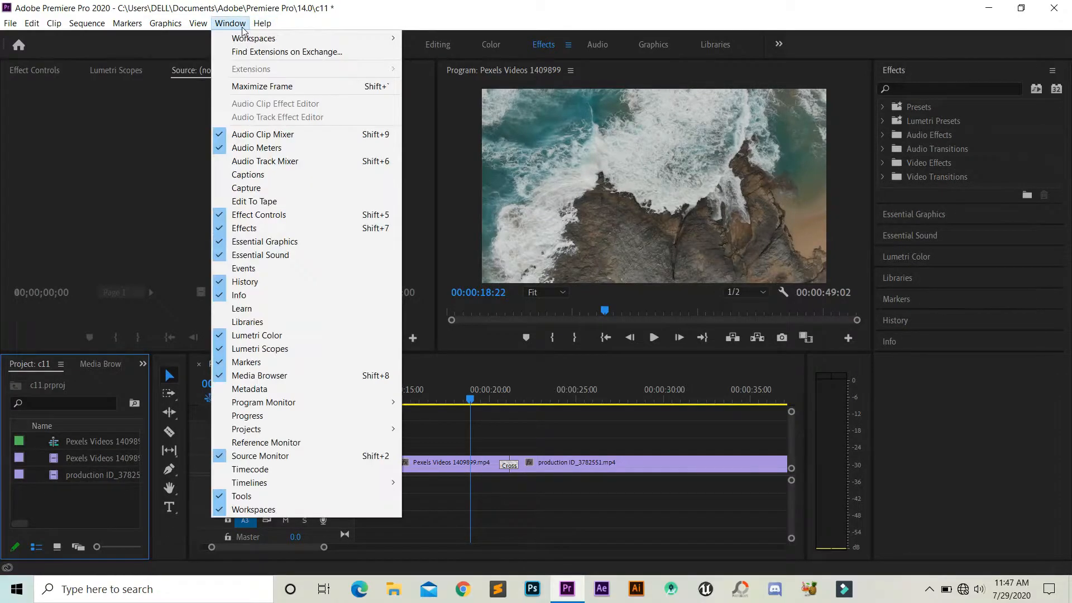
mouse_move(256, 39)
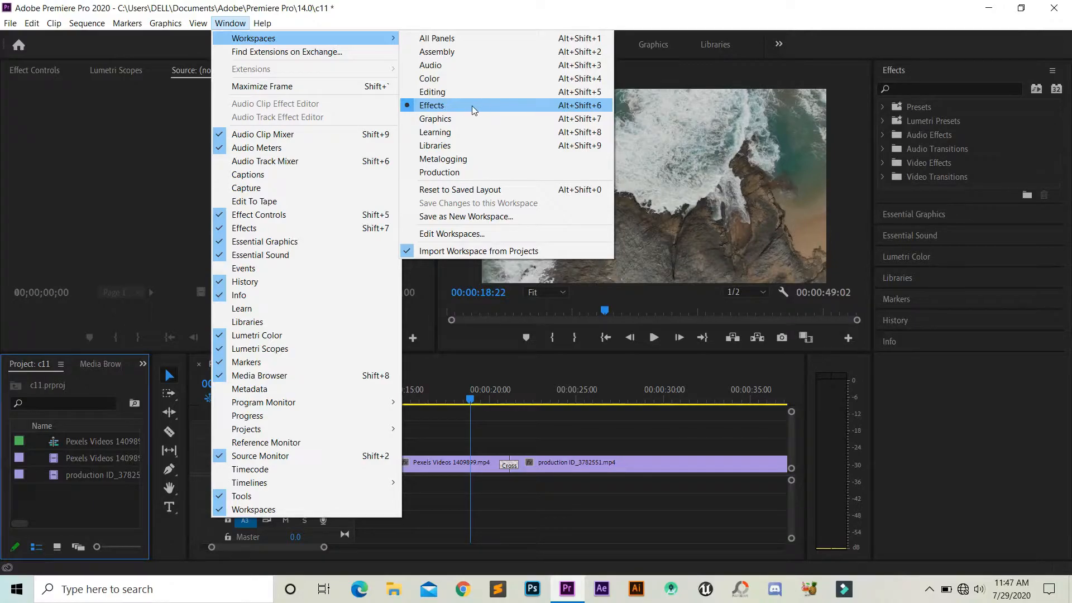
click(919, 449)
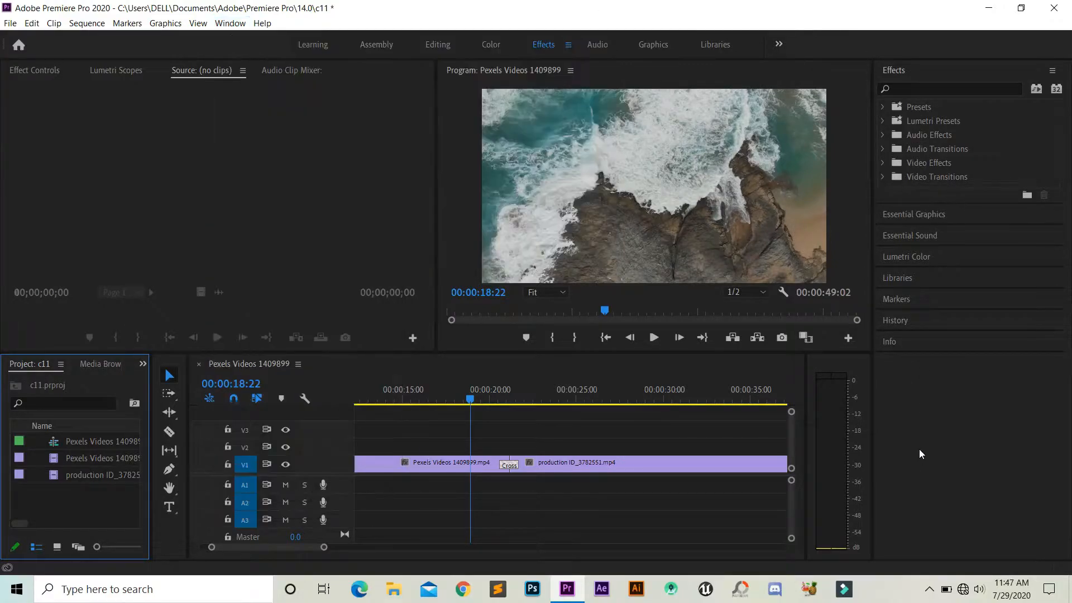
Set Dip to White from the Dissolve video transitions as the default transition.
click(883, 177)
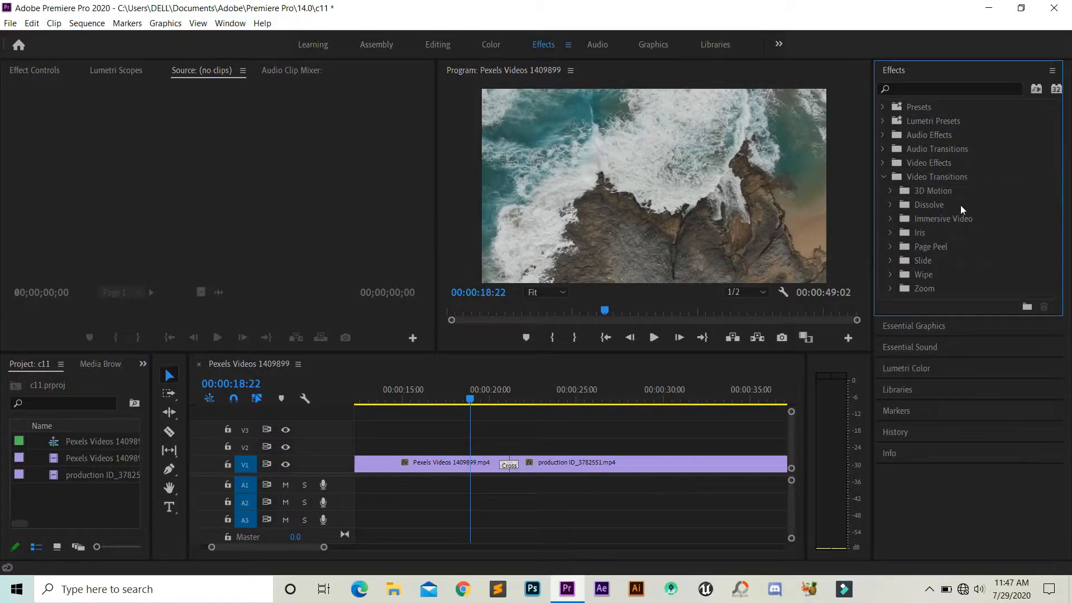
click(891, 205)
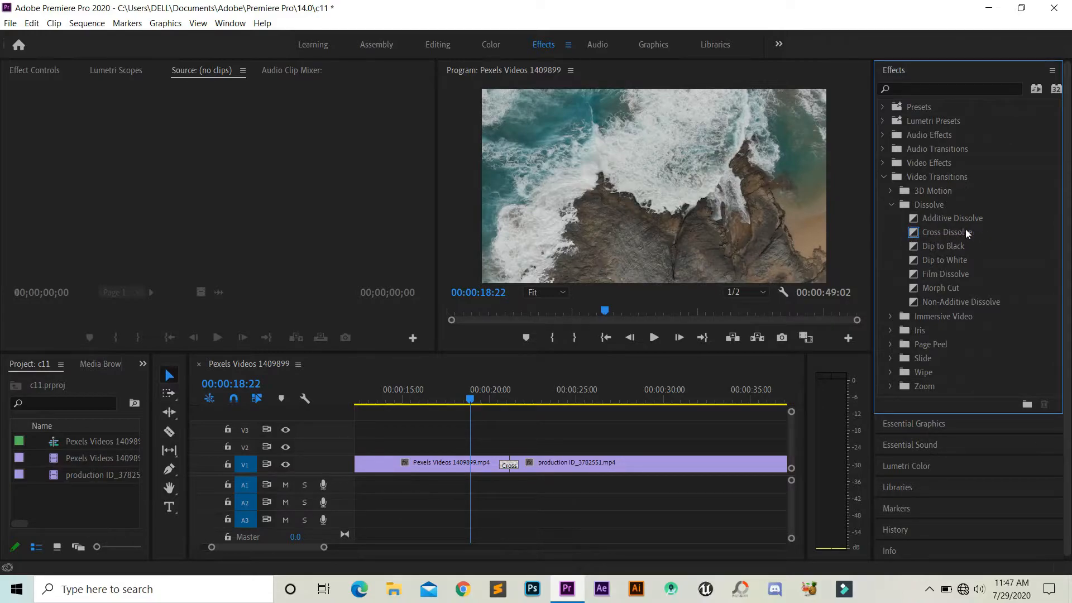
right_click(955, 259)
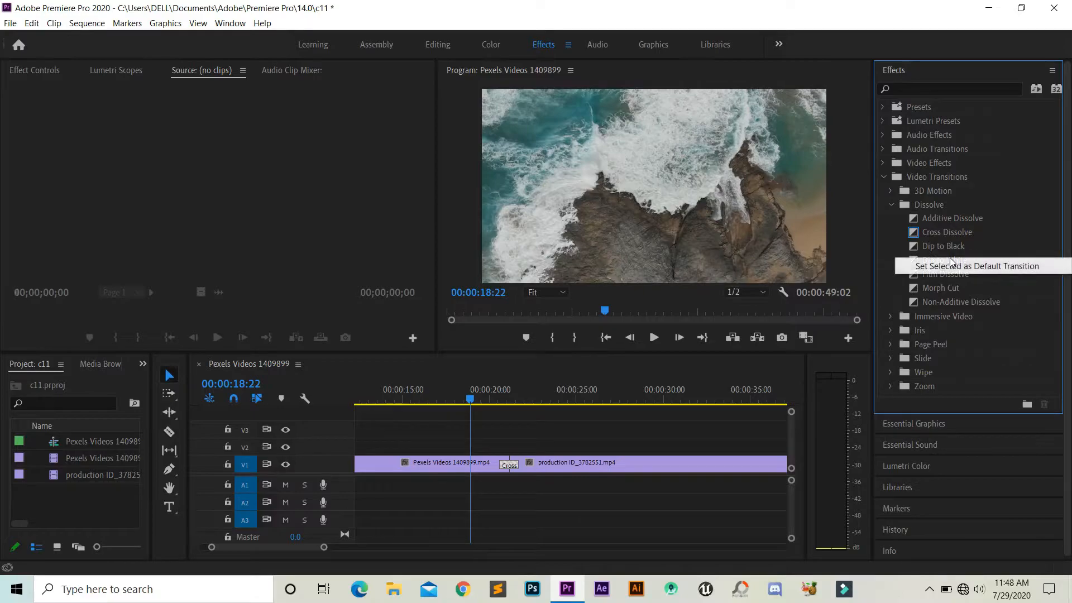
click(963, 266)
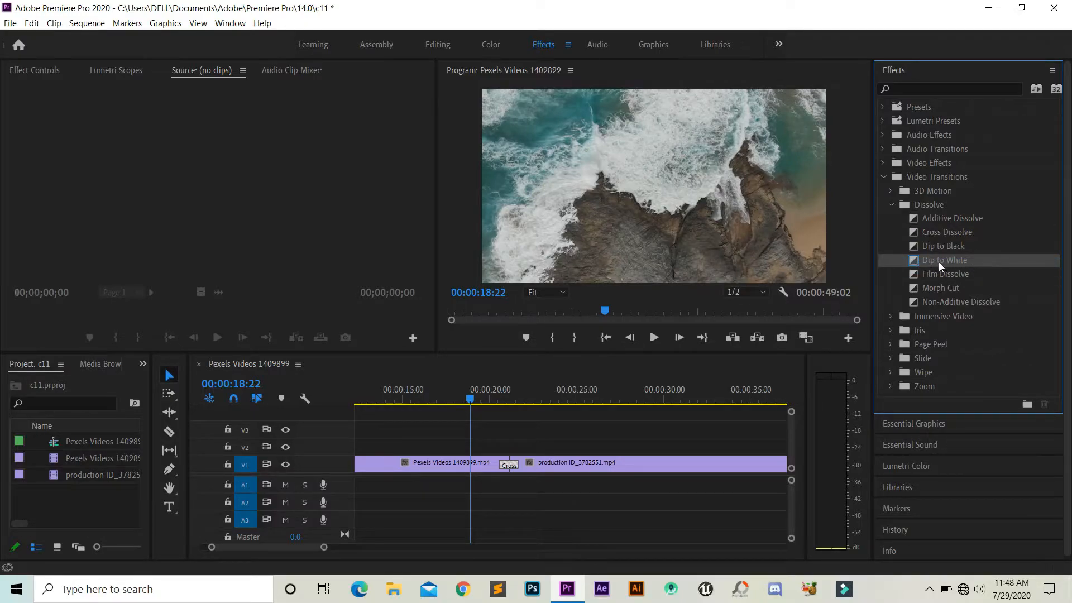
Delete the Cross Dissolve between the two clips and apply the default transition at that cut, accepting repeated frames.
click(506, 467)
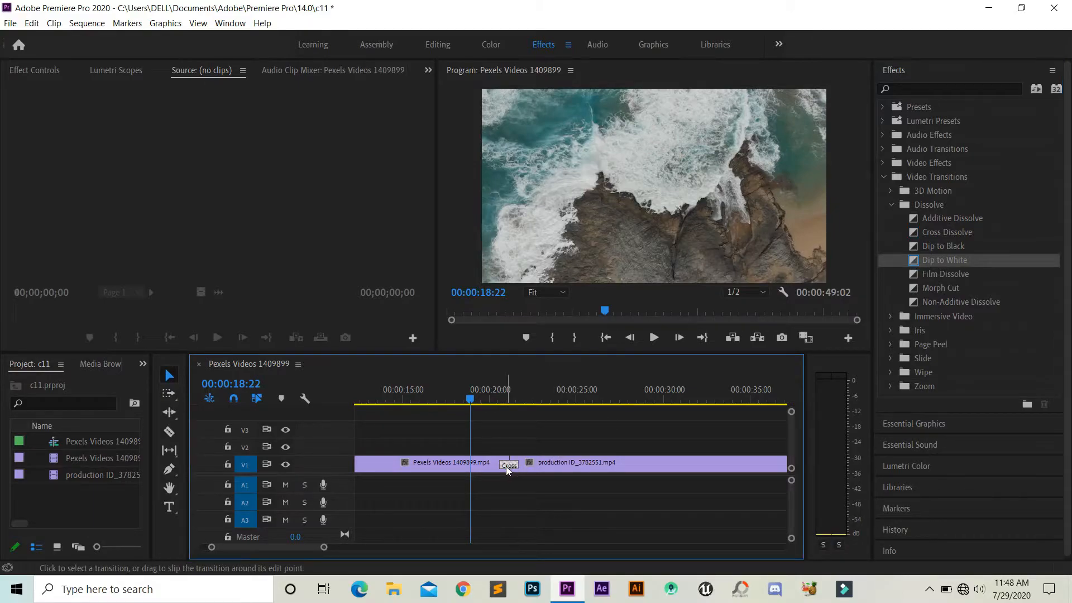
key(Delete)
right_click(508, 467)
click(562, 544)
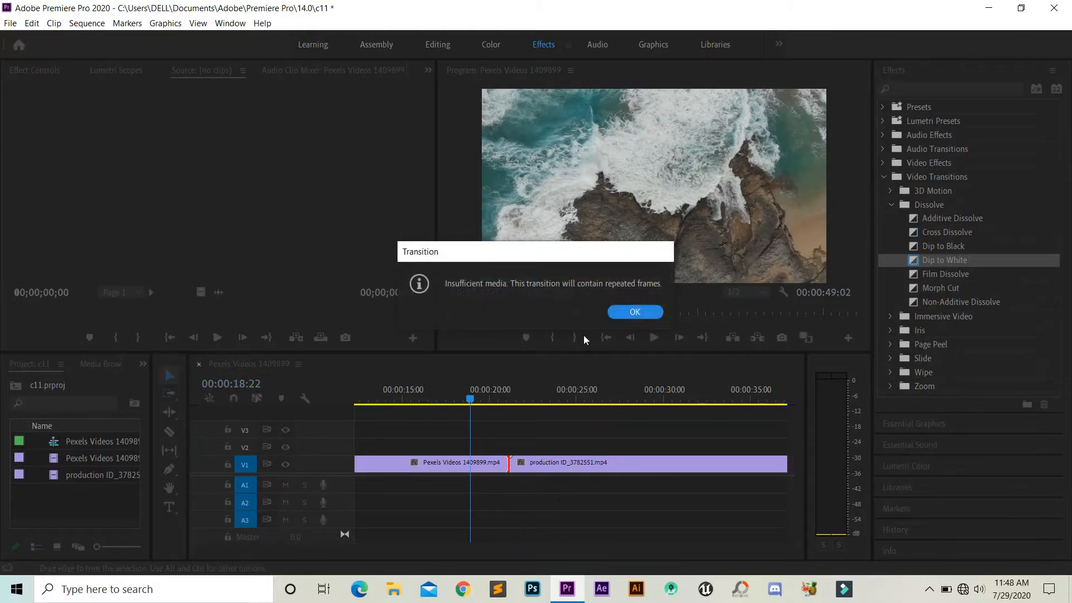
click(631, 311)
Try to apply the Morph Cut transition at the cut between the two clips.
drag(983, 286, 556, 465)
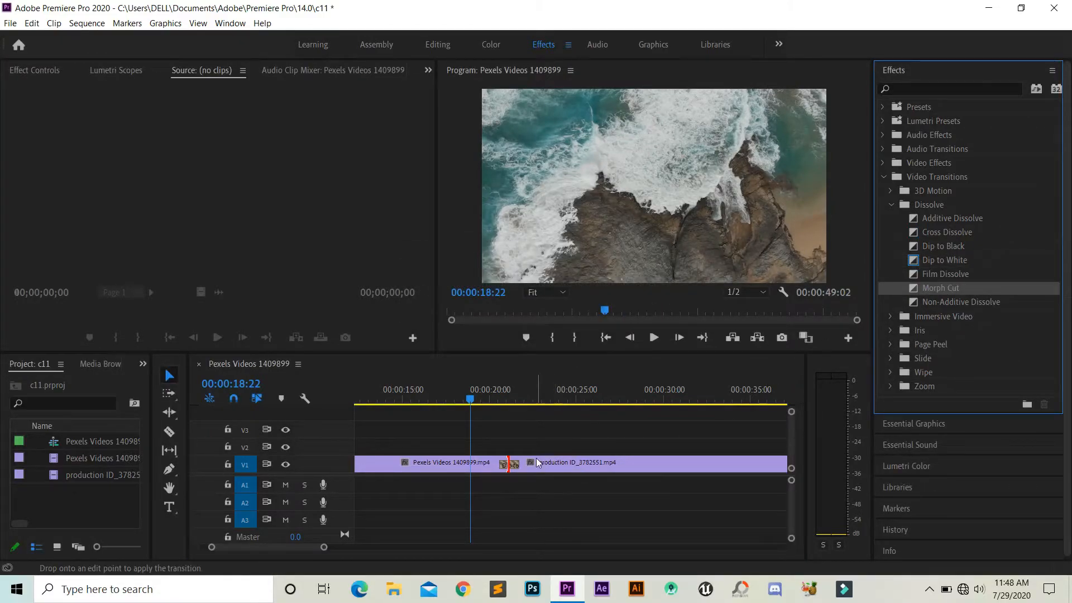
drag(795, 410, 800, 373)
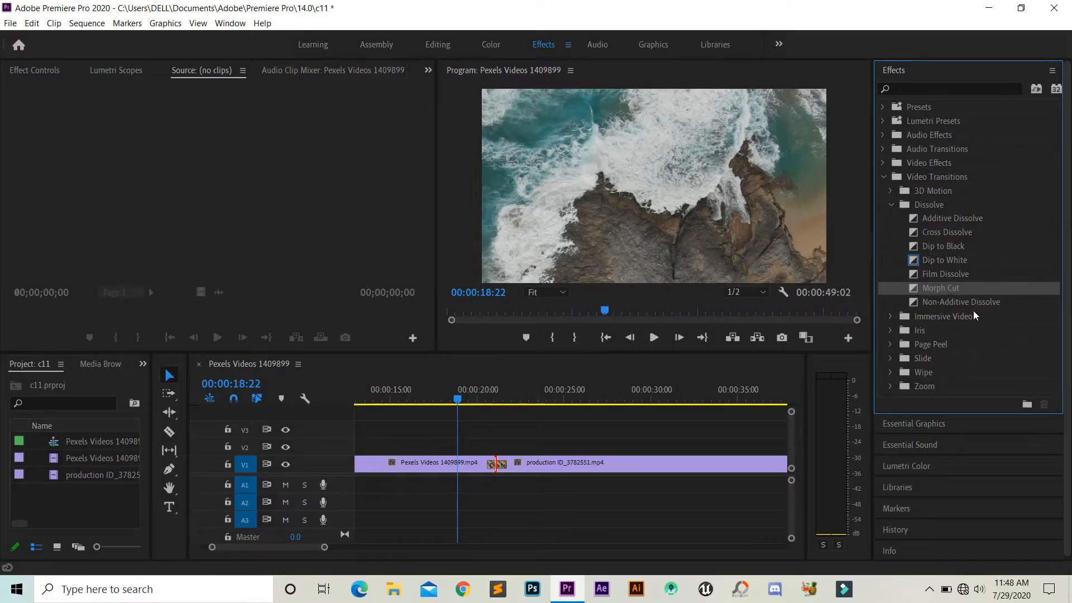
Play the sequence across the cut to preview the applied transition, and return the playhead to just before it.
mouse_move(453, 407)
mouse_down()
mouse_move(503, 404)
mouse_move(437, 391)
mouse_move(461, 402)
mouse_up()
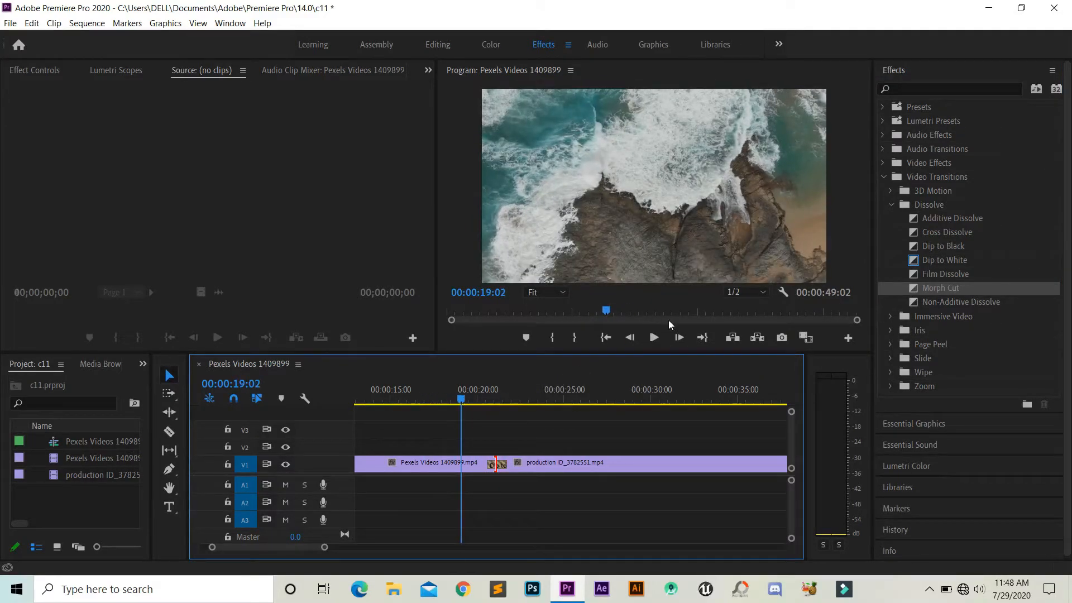
click(655, 337)
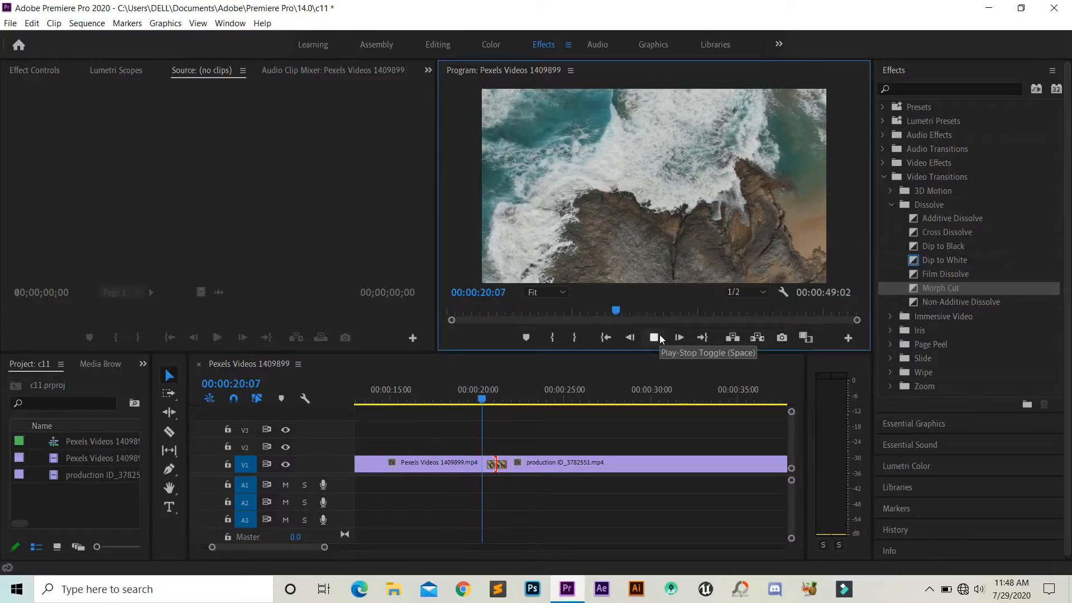
click(655, 337)
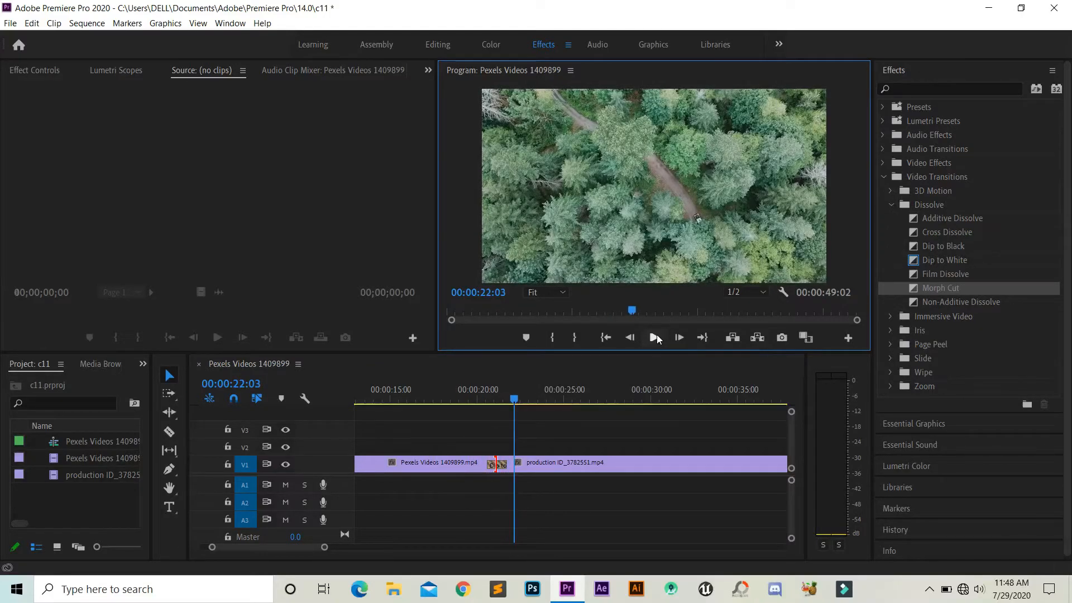
drag(514, 399, 477, 402)
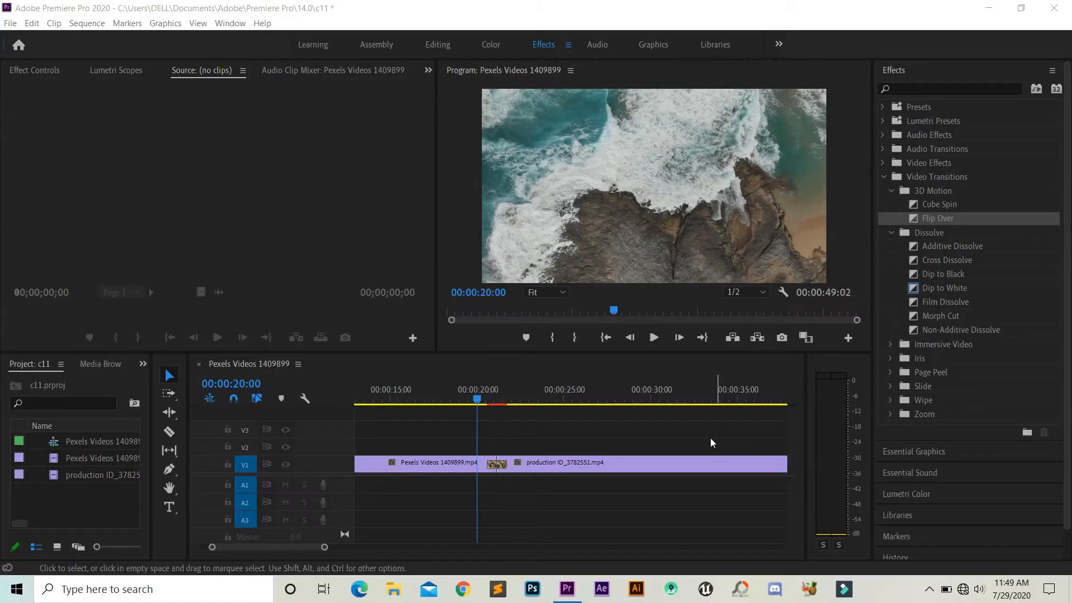
Render the preview of the Flip Over transition between the two clips.
drag(448, 398, 471, 401)
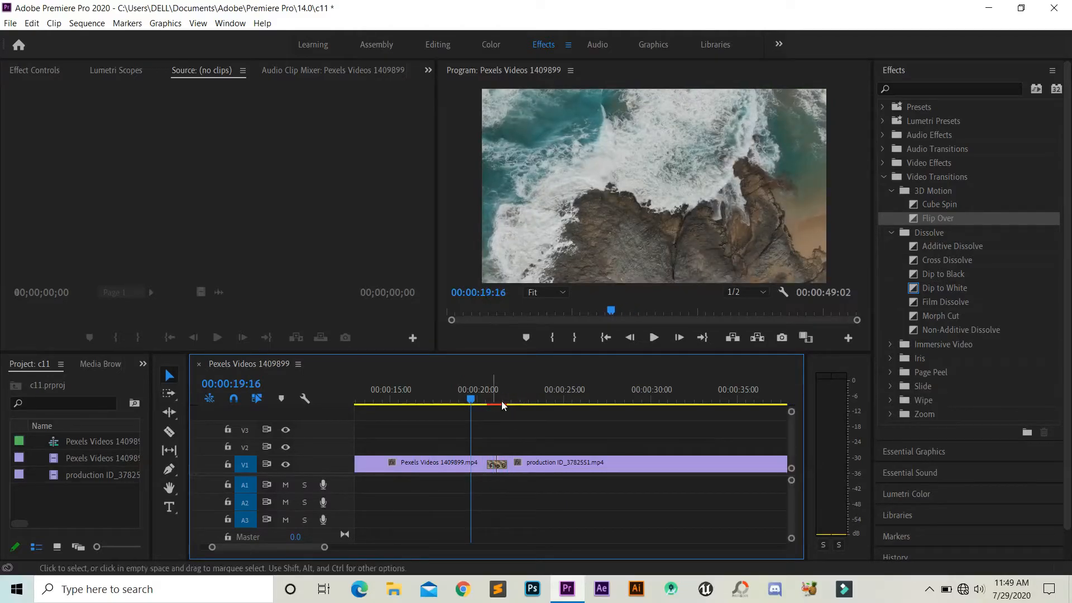
mouse_move(472, 400)
mouse_down()
mouse_move(498, 400)
mouse_move(465, 398)
mouse_up()
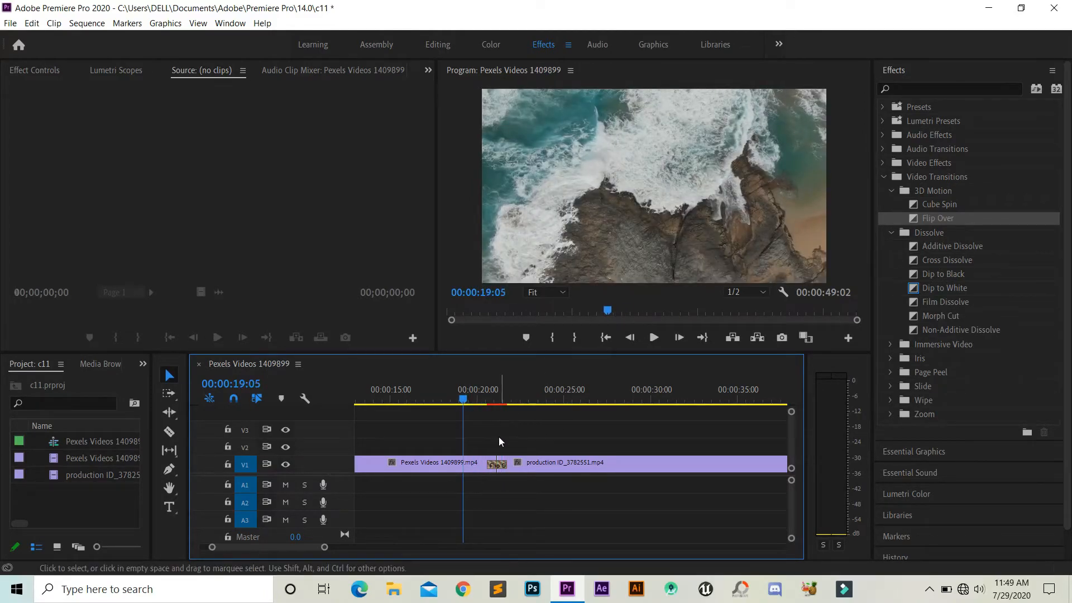
key(Return)
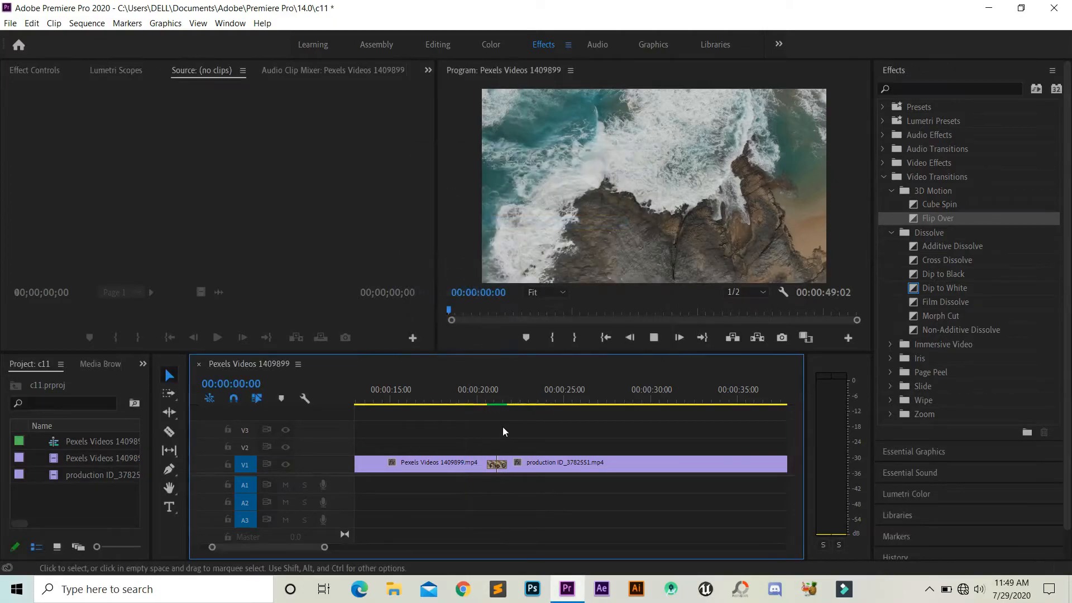
Play back the rendered Flip Over transition twice, starting shortly before the cut each time.
click(472, 400)
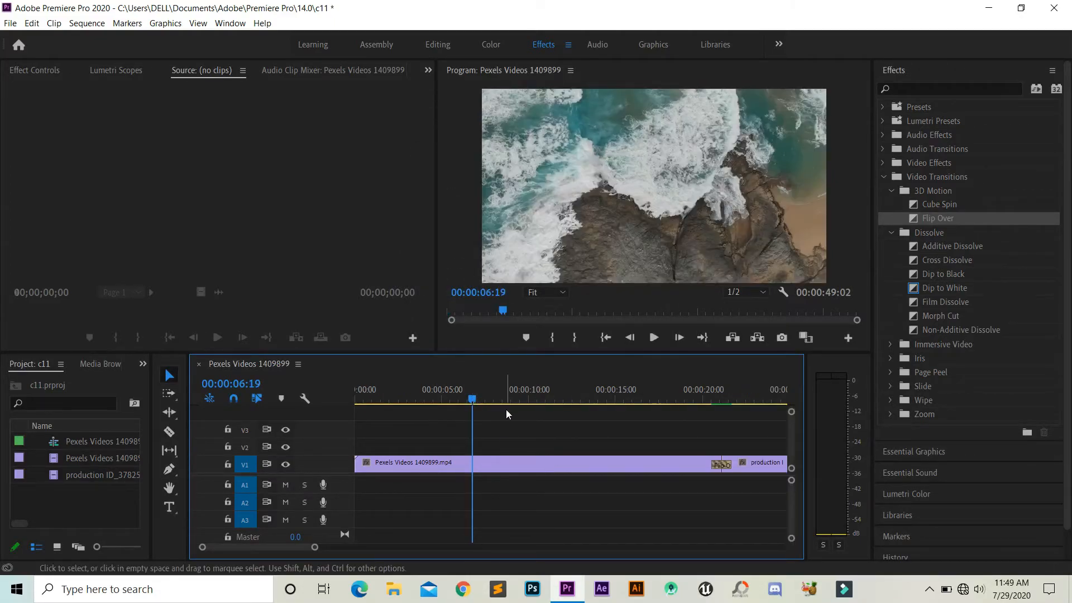
click(652, 400)
click(700, 399)
mouse_move(709, 400)
mouse_down()
mouse_move(727, 401)
mouse_move(697, 400)
mouse_up()
key(space)
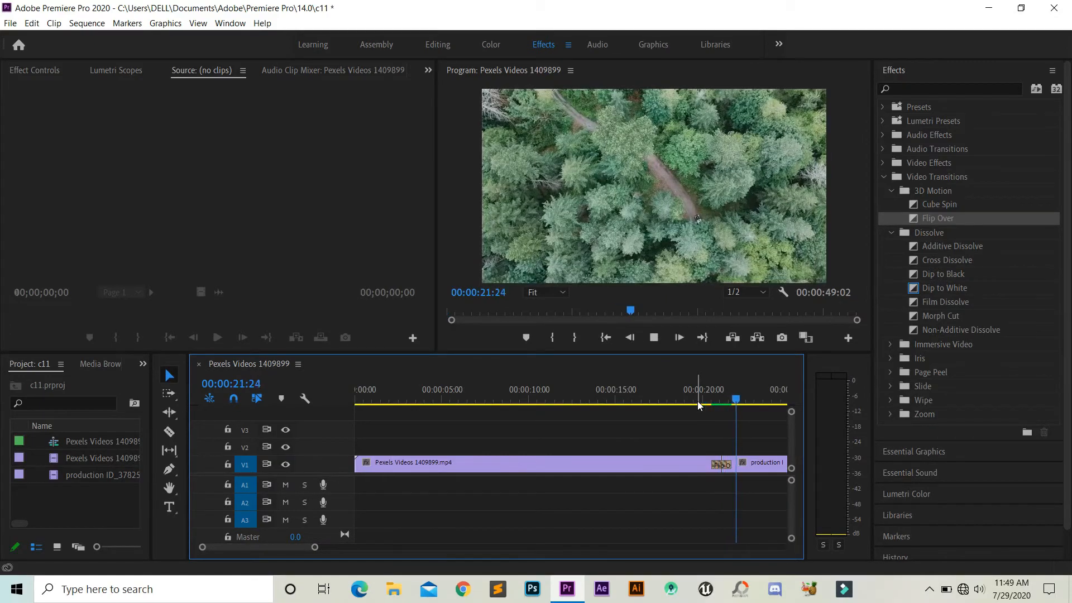
key(space)
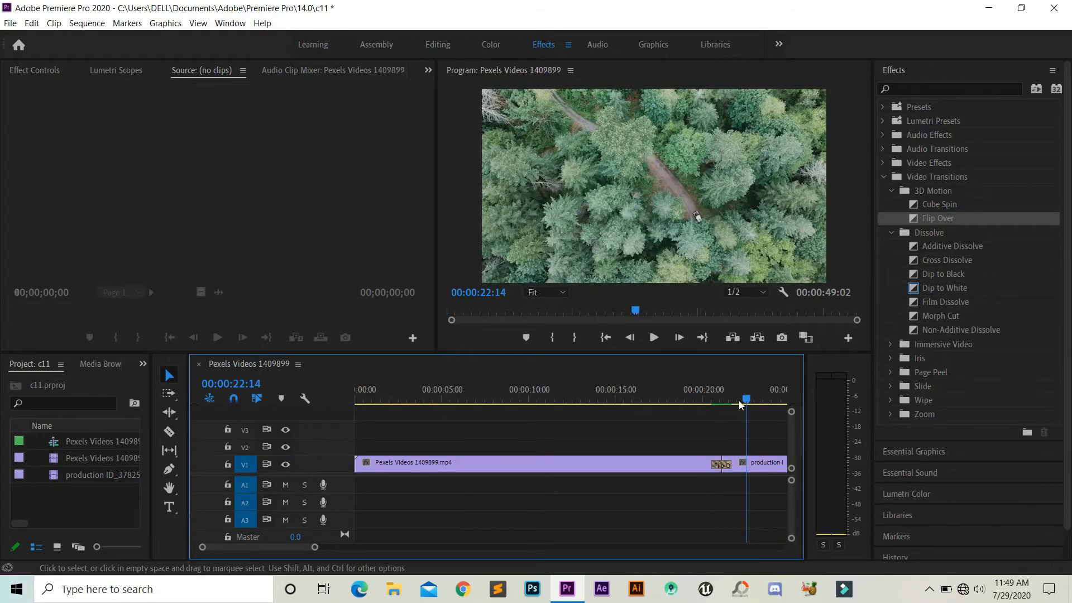
mouse_move(293, 544)
mouse_down()
mouse_move(310, 544)
mouse_move(300, 545)
mouse_up()
click(448, 397)
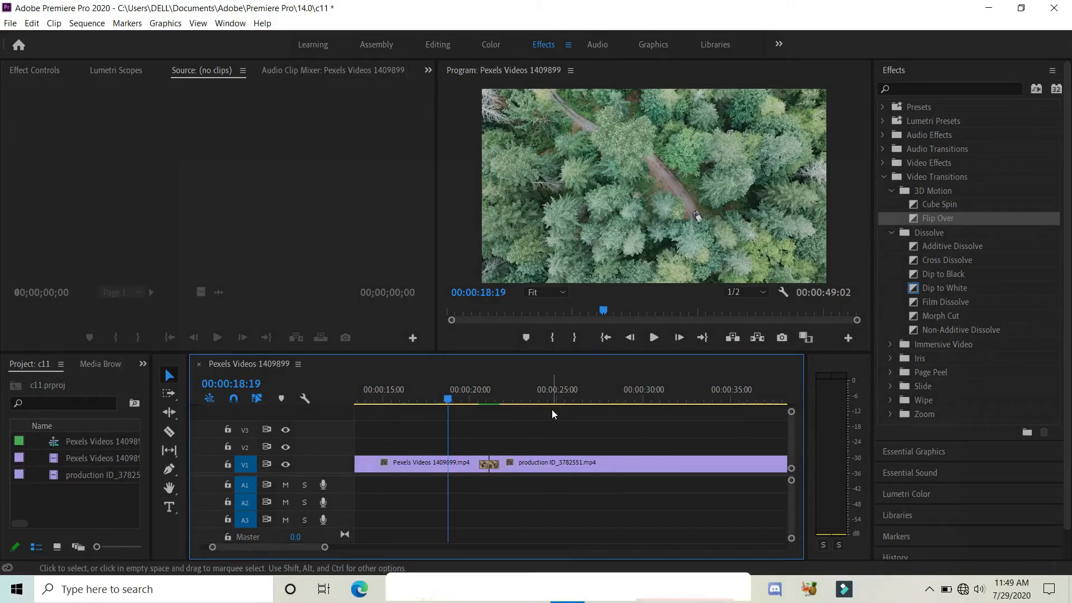
key(space)
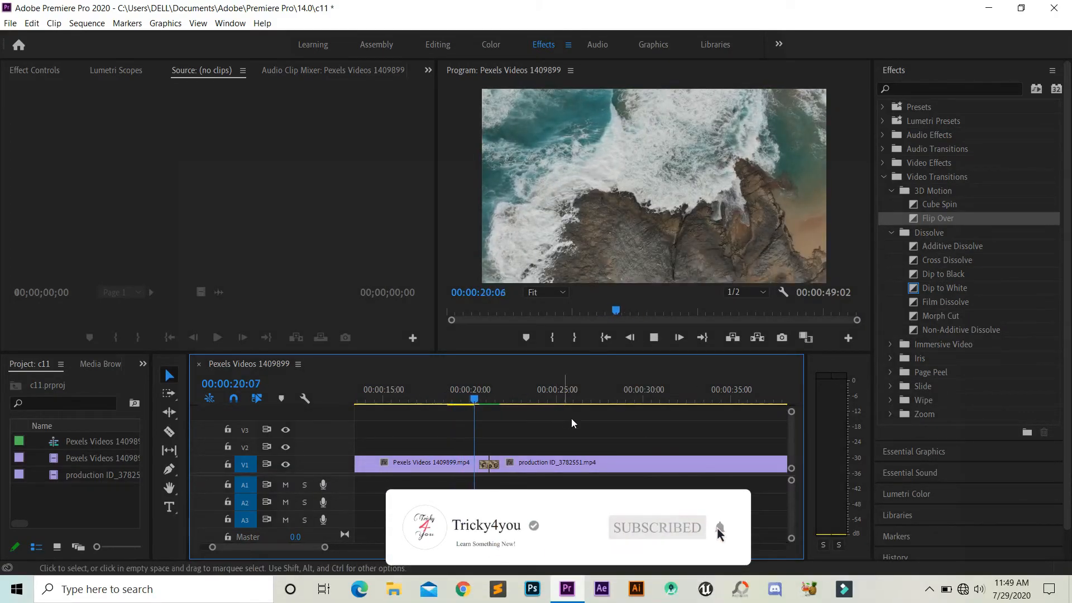
key(space)
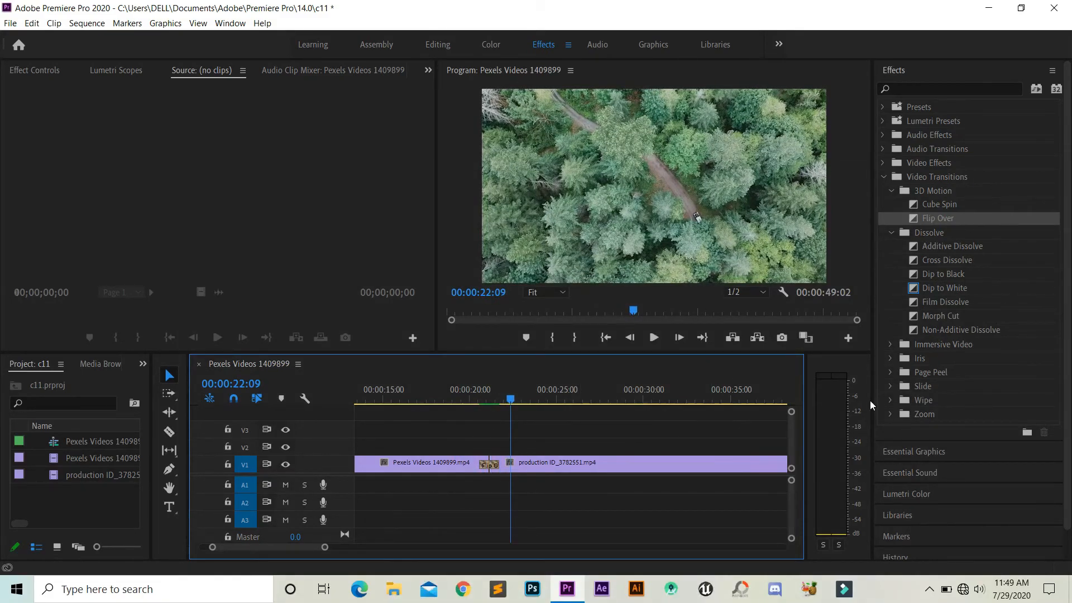